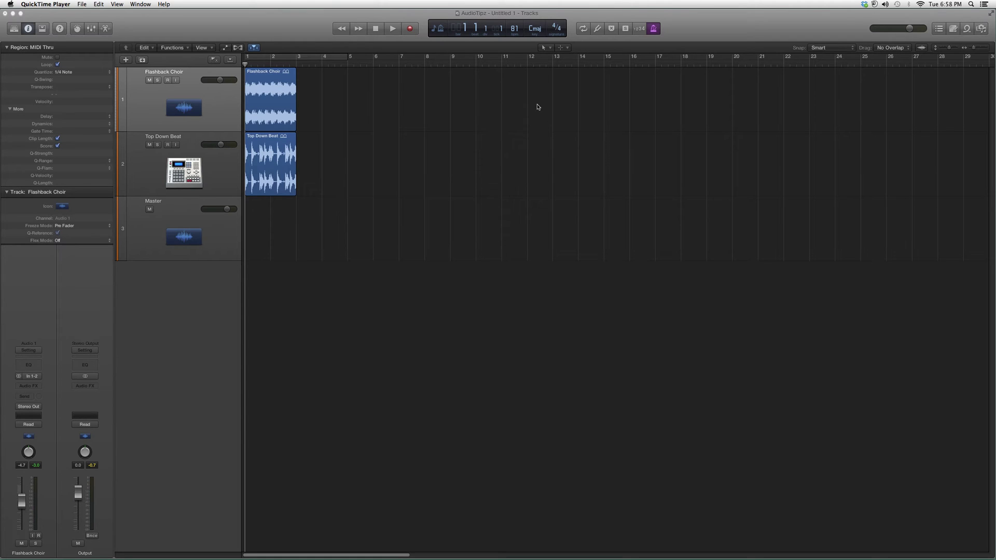
Open the plug-in menu from the empty Audio FX slot on the Flashback Choir channel strip
{"action": "left_click", "coordinate": [505, 114]}
Insert Audio Units > Waves > L2 (s) on the Flashback Choir track
{"action": "left_click", "coordinate": [40, 387]}
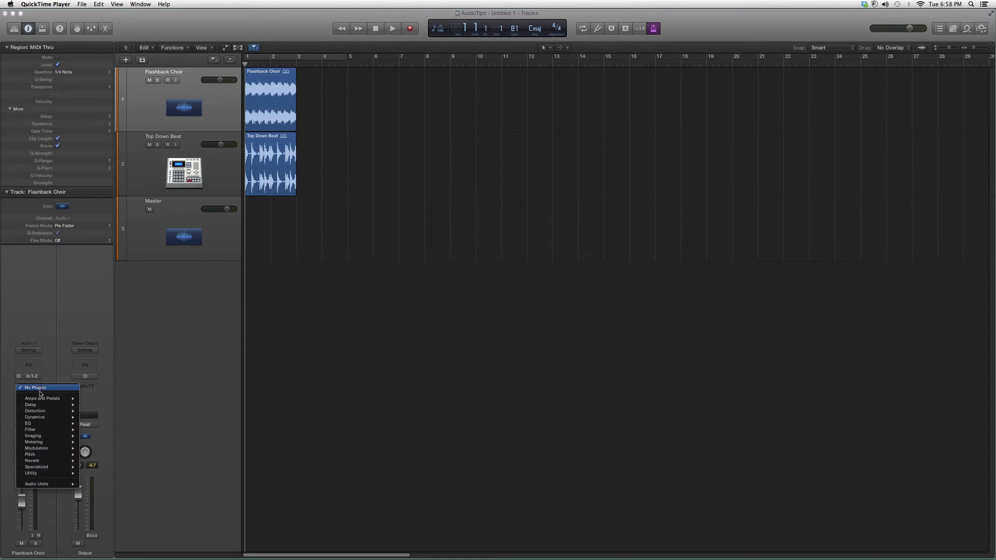
{"action": "mouse_move", "coordinate": [37, 484]}
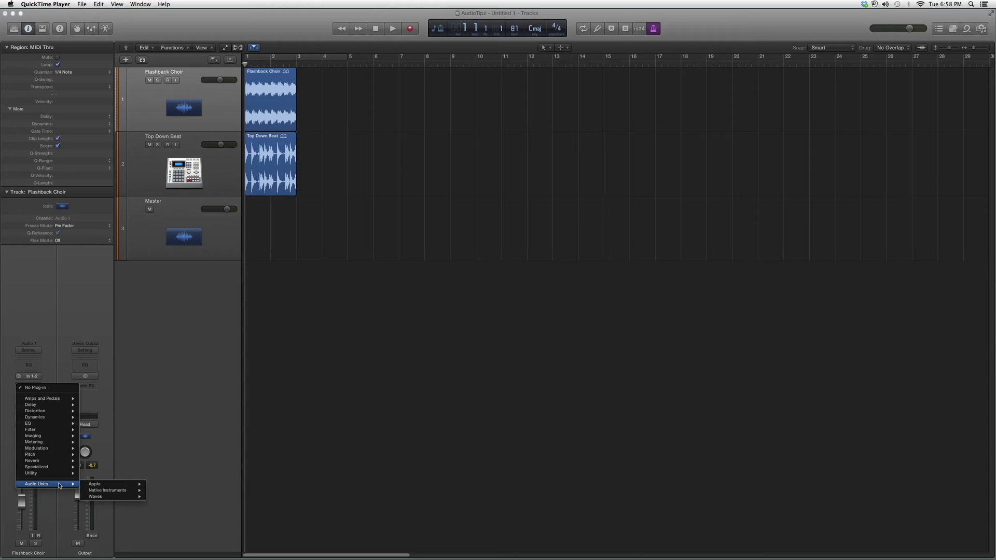
{"action": "mouse_move", "coordinate": [96, 497]}
{"action": "left_click", "coordinate": [174, 405]}
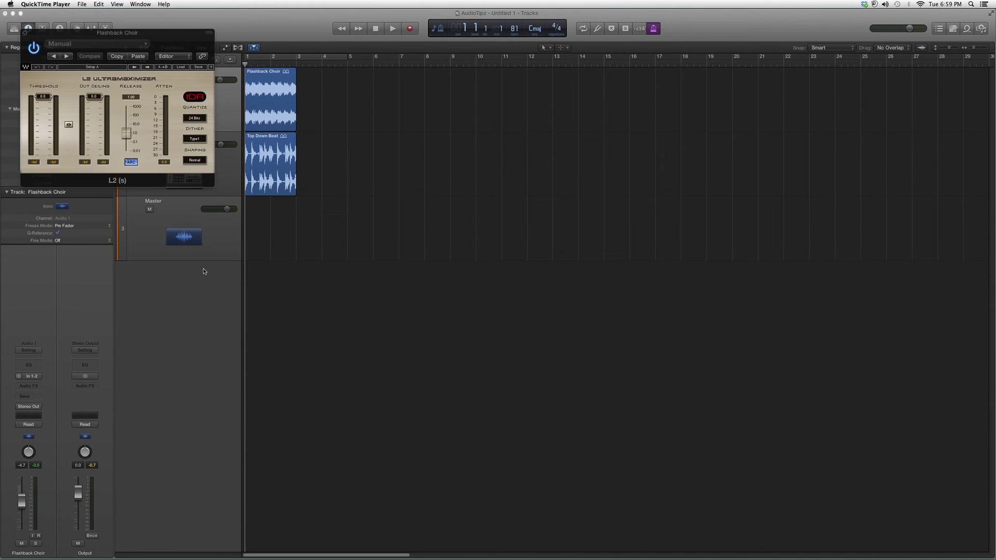
Drag the L2 window from the top-left to the centre of the screen
{"action": "left_click_drag", "start_coordinate": [136, 32], "coordinate": [605, 244]}
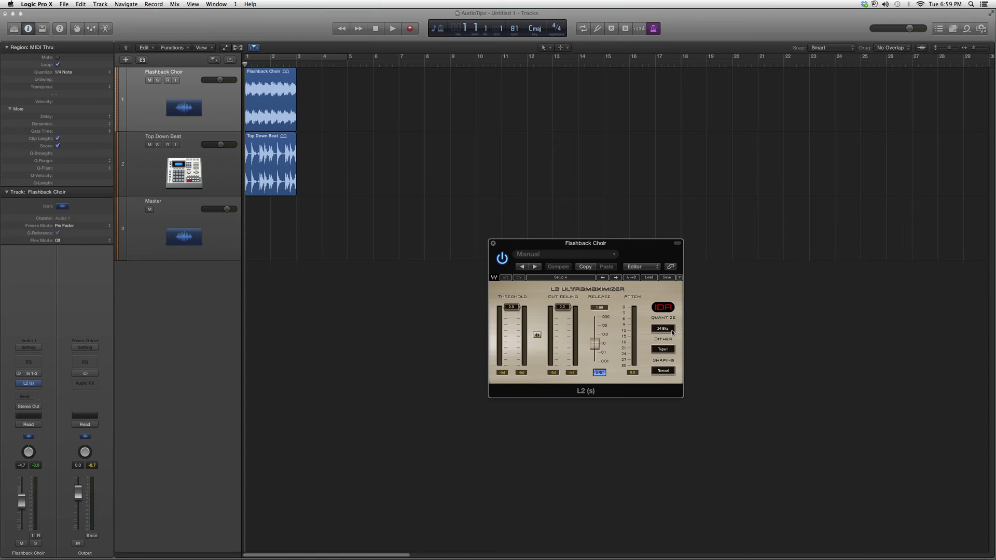
Set the L2 to 22-bit quantization with Moderate noise shaping
{"action": "left_click_drag", "start_coordinate": [667, 329], "coordinate": [676, 349]}
{"action": "left_click", "coordinate": [672, 372]}
{"action": "left_click", "coordinate": [673, 372]}
Click through other L2 controls and select the Out Ceiling value for editing
{"action": "left_click", "coordinate": [621, 369]}
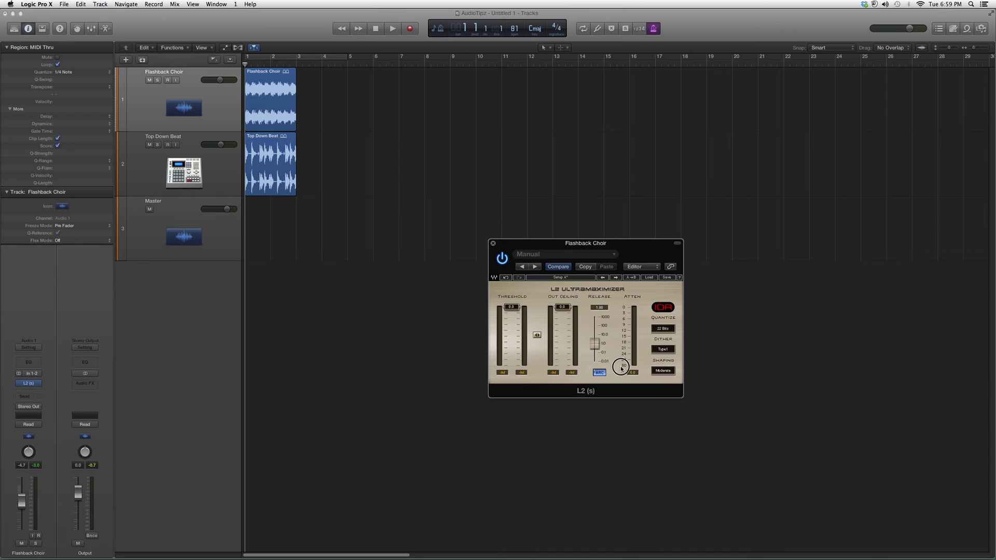
{"action": "left_click", "coordinate": [595, 345]}
{"action": "left_click", "coordinate": [562, 307]}
{"action": "type", "text": "-0.5"}
Set the L2 Out Ceiling to 0.0, then -0.6, and return Threshold to 0.0
{"action": "left_click_drag", "start_coordinate": [561, 308], "coordinate": [562, 299]}
{"action": "left_click_drag", "start_coordinate": [564, 308], "coordinate": [512, 322]}
{"action": "left_click_drag", "start_coordinate": [512, 323], "coordinate": [511, 307]}
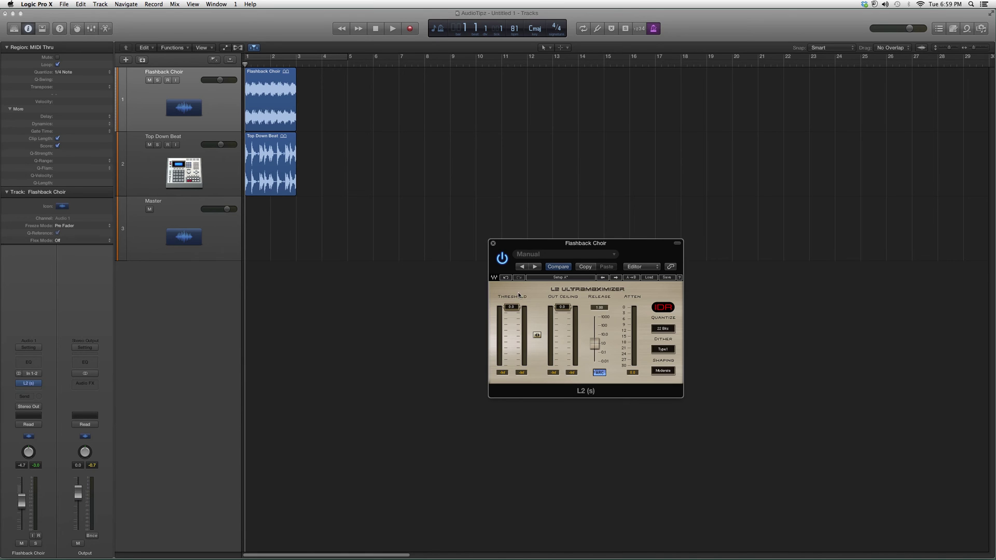